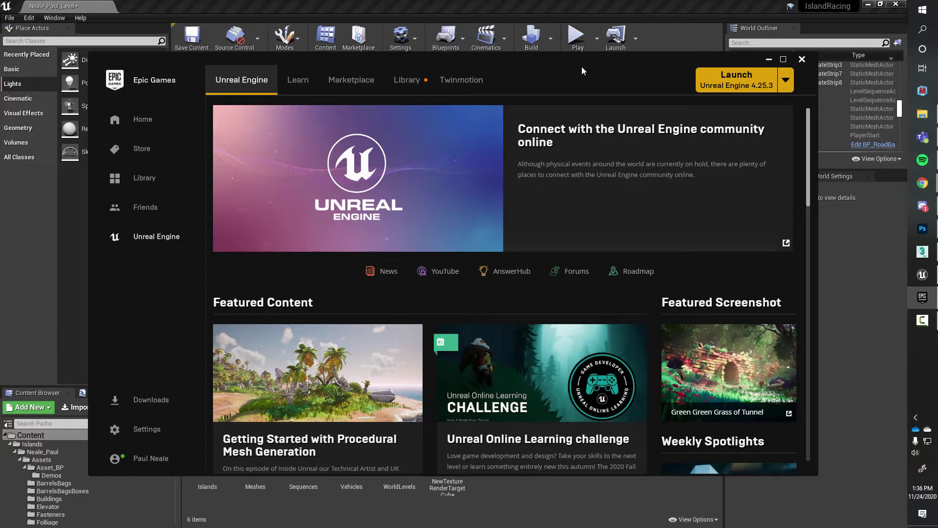
Launch Unreal Engine 4.25.3 and start a new Games project from the Third Person template
{"action": "left_click", "coordinate": [736, 87]}
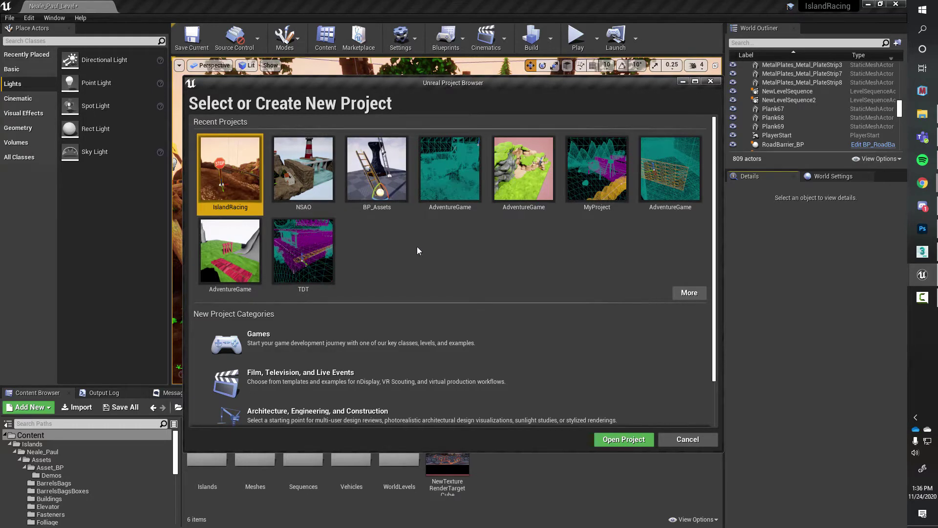
{"action": "left_click", "coordinate": [242, 348]}
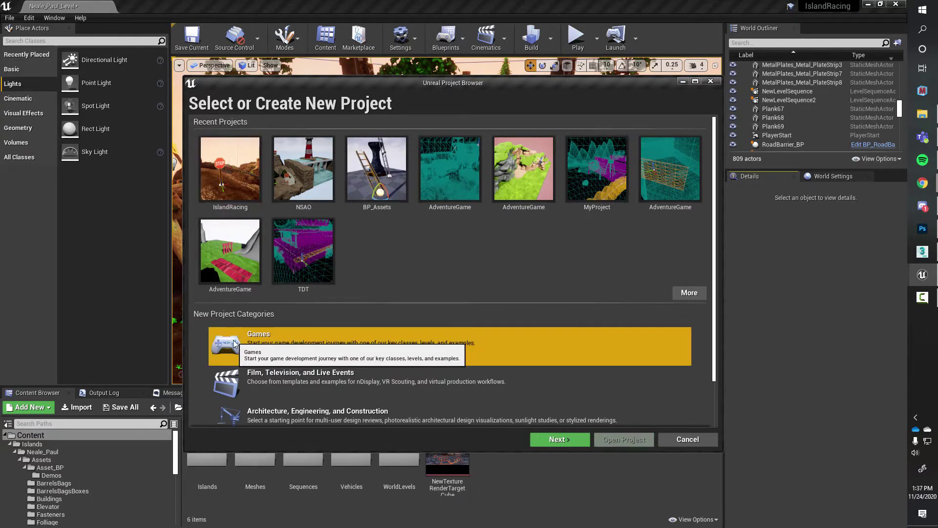
{"action": "left_click", "coordinate": [561, 439]}
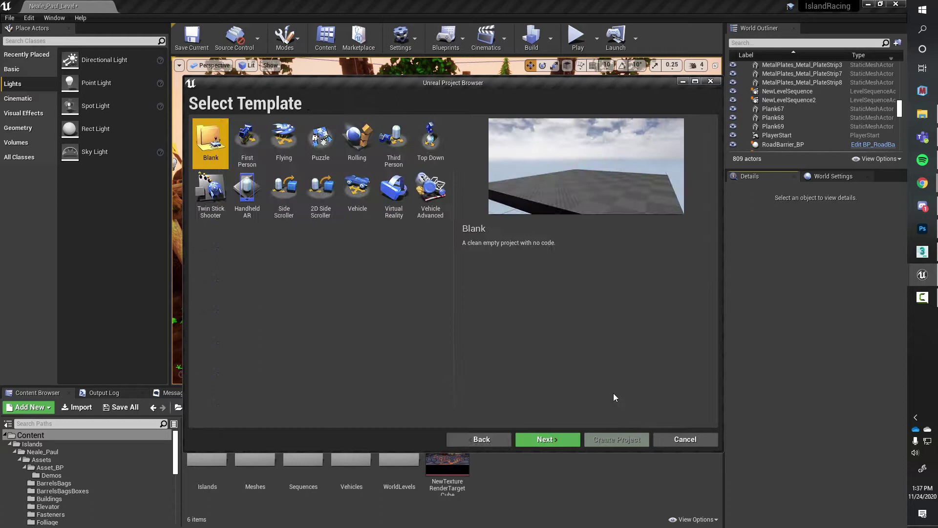
{"action": "left_click", "coordinate": [392, 147]}
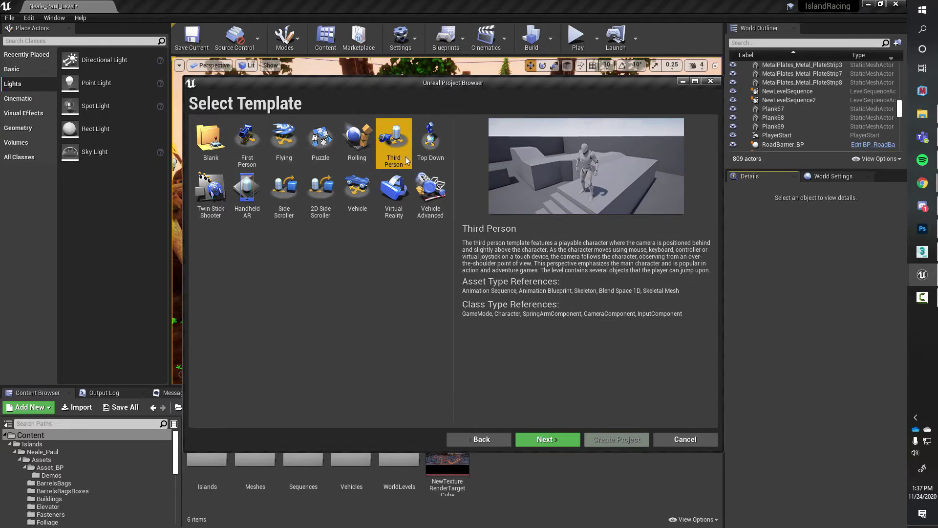
{"action": "left_click", "coordinate": [548, 439]}
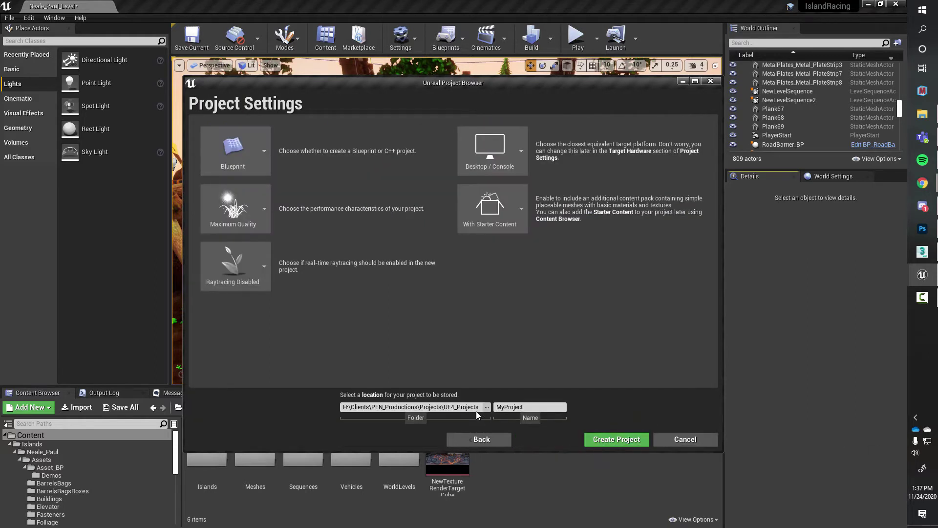
Name the project ThirdPersonExample, include Starter Content, and create it
{"action": "left_click", "coordinate": [414, 407]}
{"action": "type", "text": "ThirdPersonExample"}
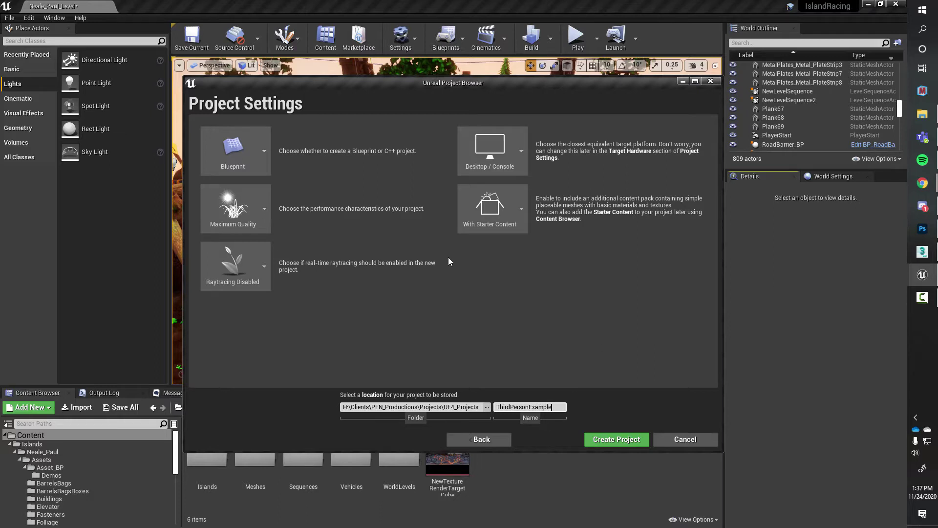
{"action": "left_click", "coordinate": [521, 209]}
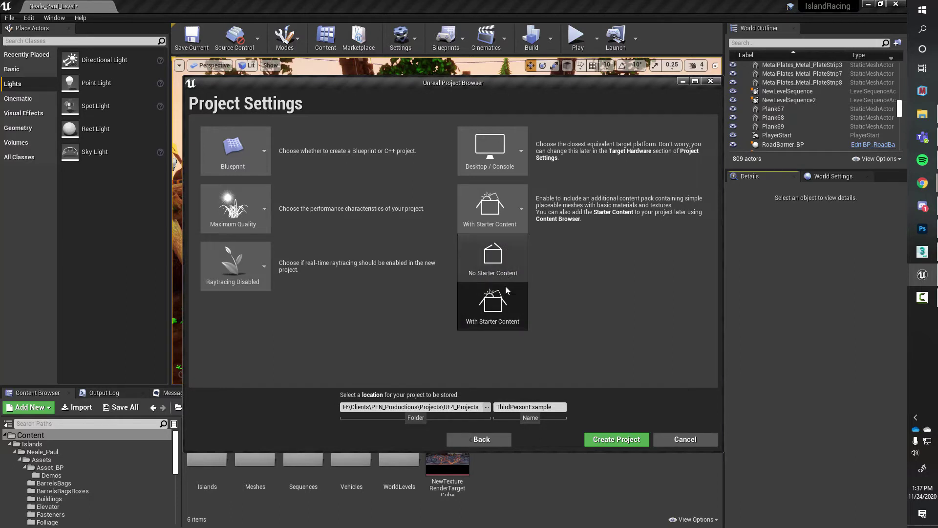
{"action": "left_click", "coordinate": [506, 317]}
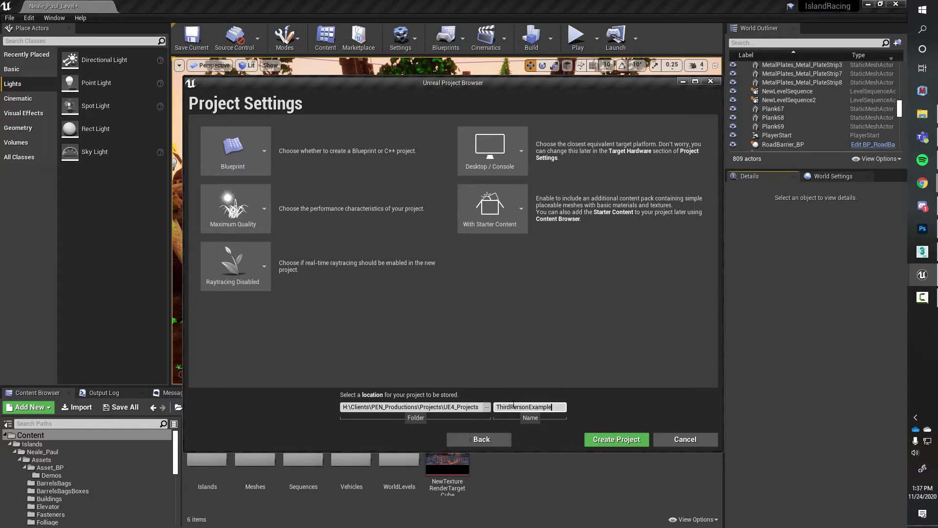
{"action": "left_click", "coordinate": [612, 441]}
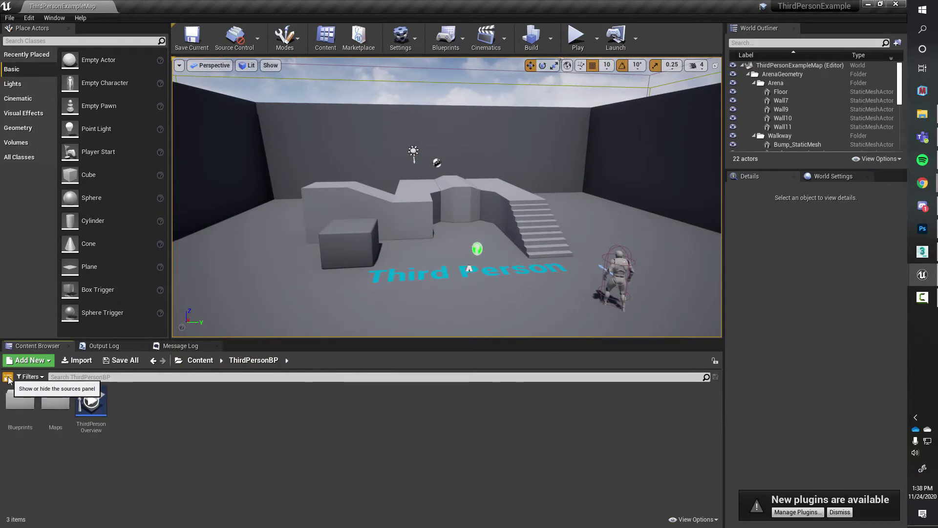
Place P_Fire from StarterContent's Particles folder on the floor in front of the cube and preview it in game view
{"action": "left_click", "coordinate": [7, 377]}
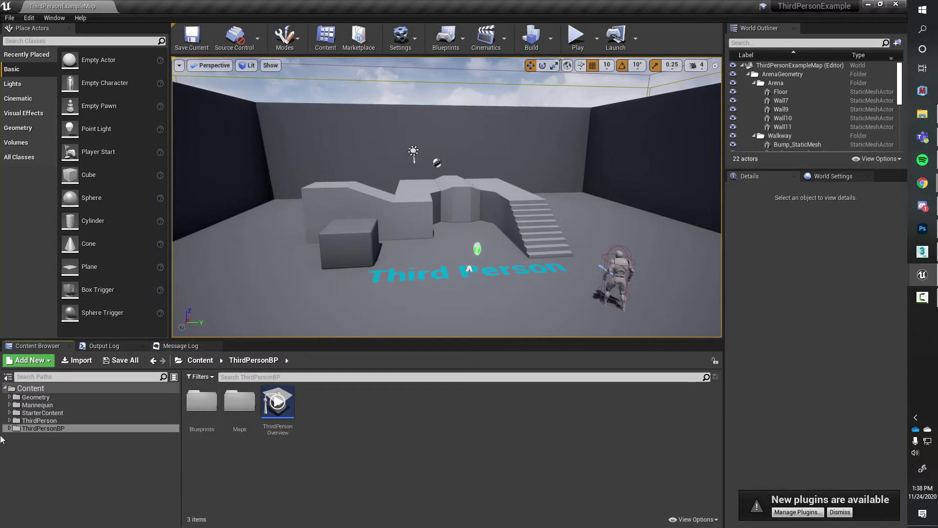
{"action": "left_click", "coordinate": [10, 413]}
{"action": "left_click", "coordinate": [39, 467]}
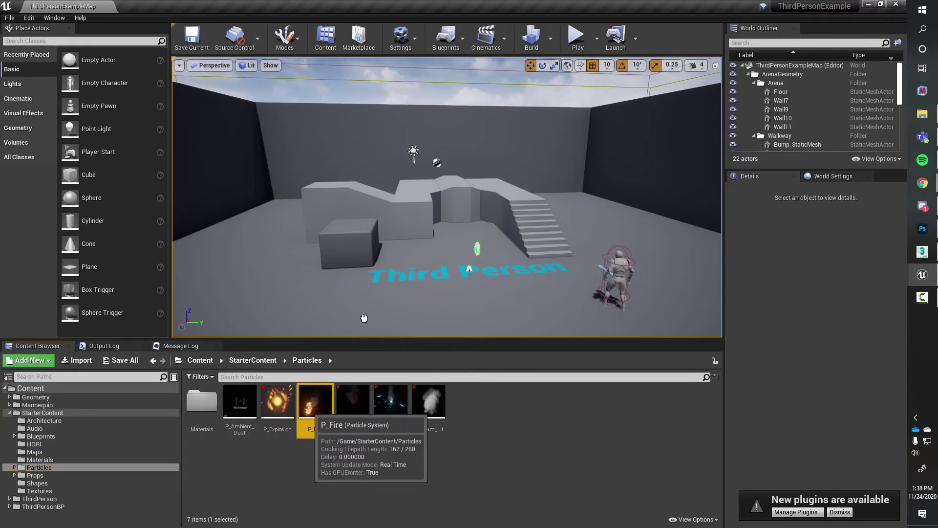
{"action": "left_click_drag", "start_coordinate": [315, 400], "coordinate": [376, 316]}
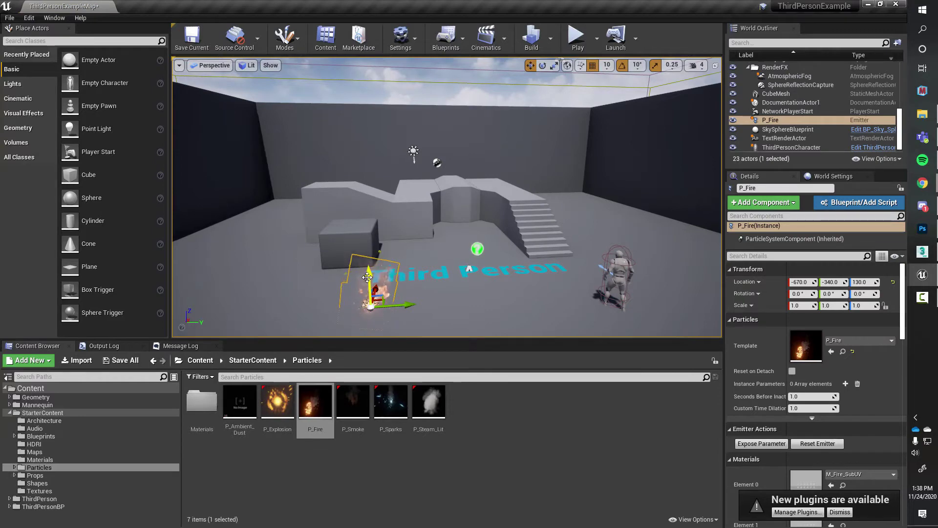
{"action": "key", "text": "f"}
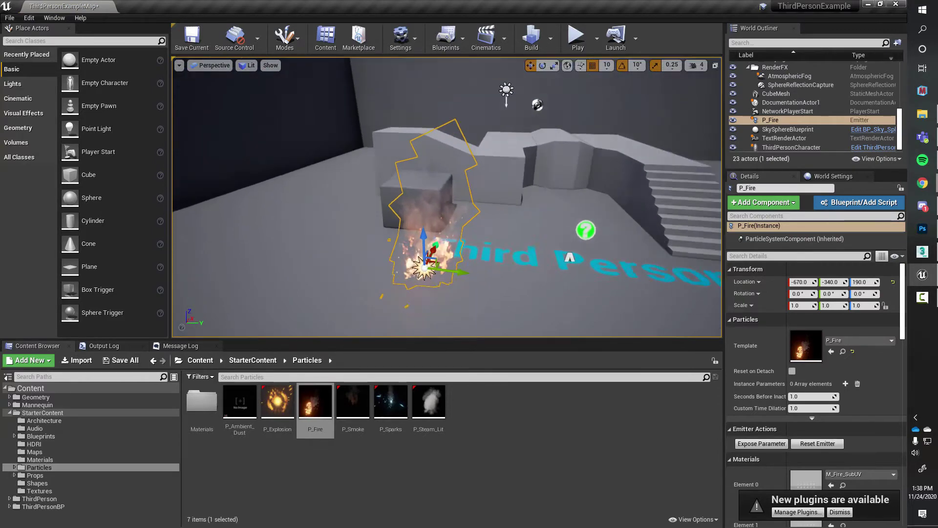
{"action": "mouse_move", "coordinate": [432, 280]}
{"action": "right_mouse_down"}
{"action": "mouse_move", "coordinate": [444, 263]}
{"action": "mouse_move", "coordinate": [433, 274]}
{"action": "right_mouse_up"}
{"action": "key", "text": "Escape"}
{"action": "key", "text": "g"}
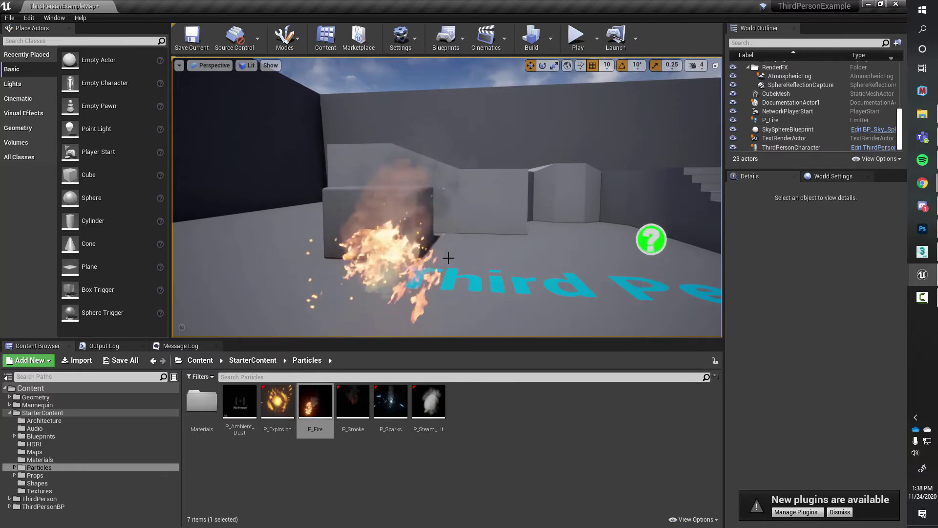
{"action": "key", "text": "g"}
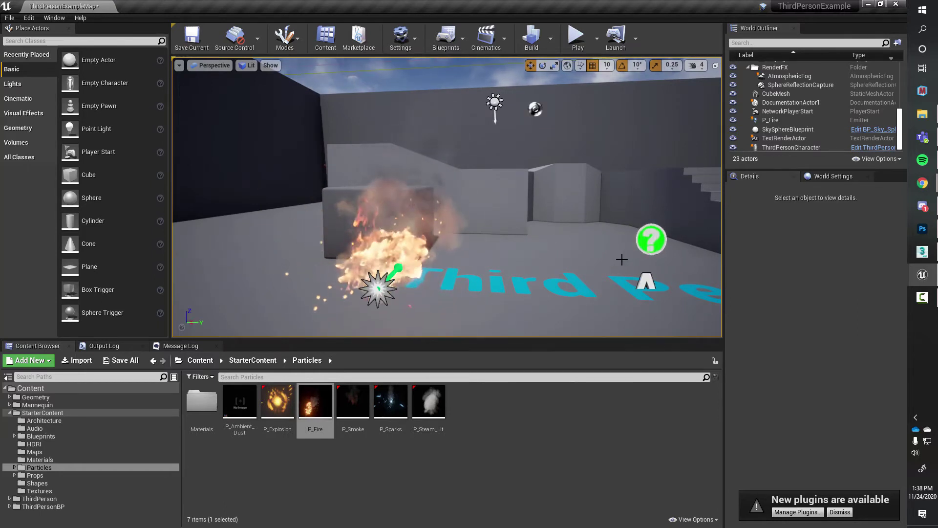
Place P_Smoke by the Third Person floor text and P_Explosion on the other side of the fire
{"action": "left_click_drag", "start_coordinate": [353, 401], "coordinate": [467, 296]}
{"action": "left_click_drag", "start_coordinate": [471, 264], "coordinate": [471, 236]}
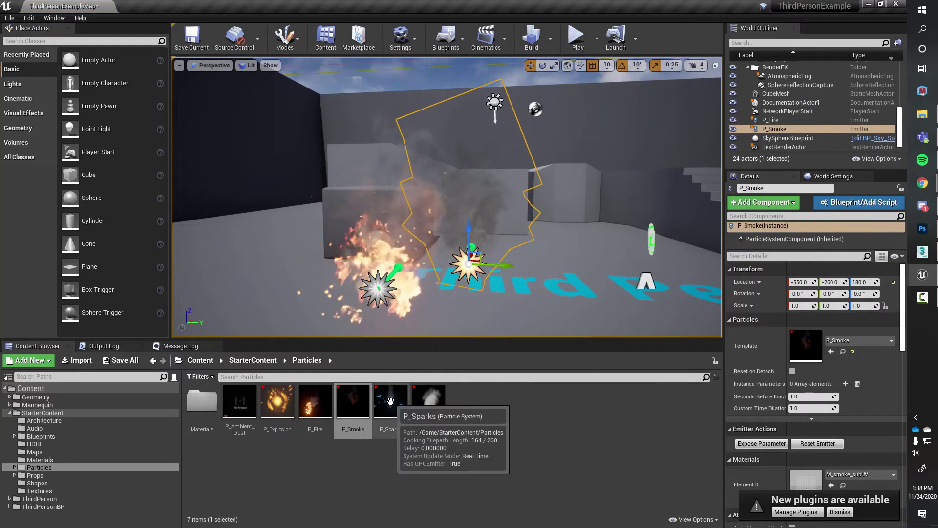
{"action": "left_click_drag", "start_coordinate": [272, 411], "coordinate": [252, 254]}
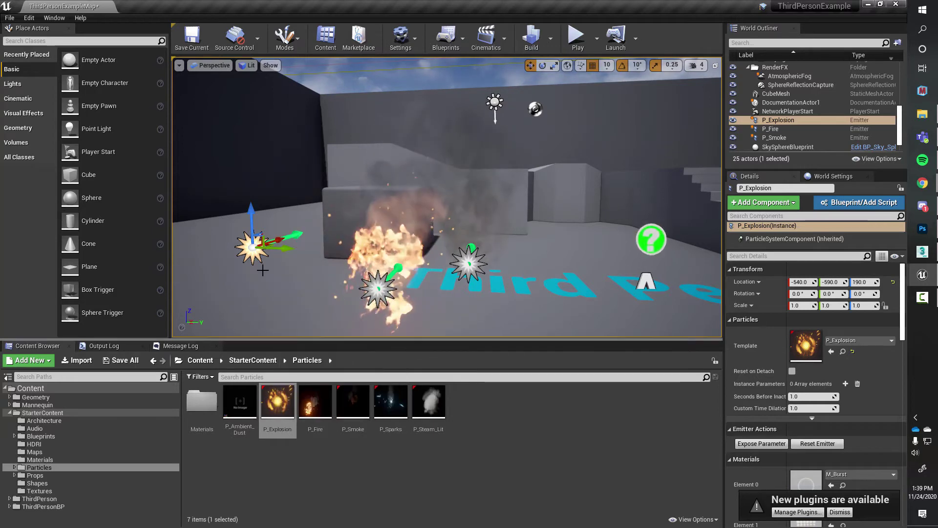
{"action": "right_click_drag", "start_coordinate": [262, 268], "coordinate": [257, 279]}
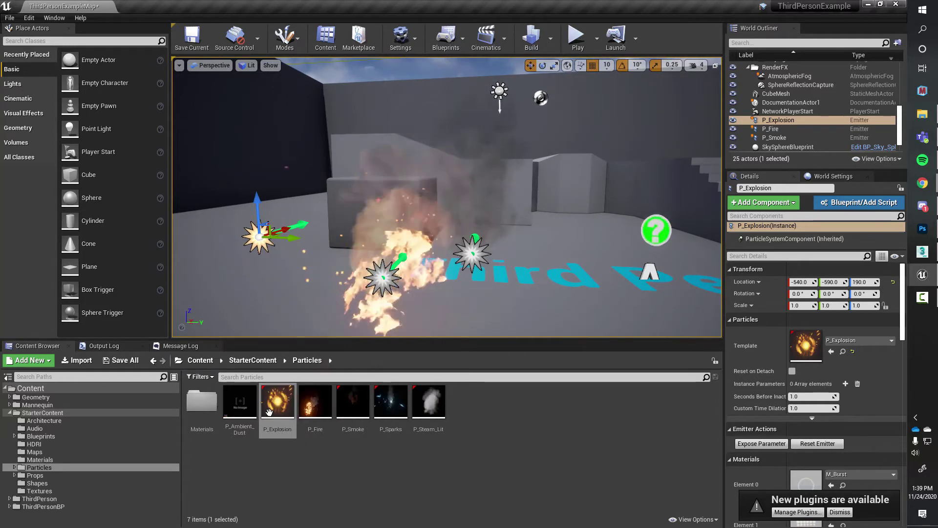
Add P_Ambient_Dust between the explosion and fire emitters and inspect its particles
{"action": "left_click_drag", "start_coordinate": [237, 408], "coordinate": [273, 259]}
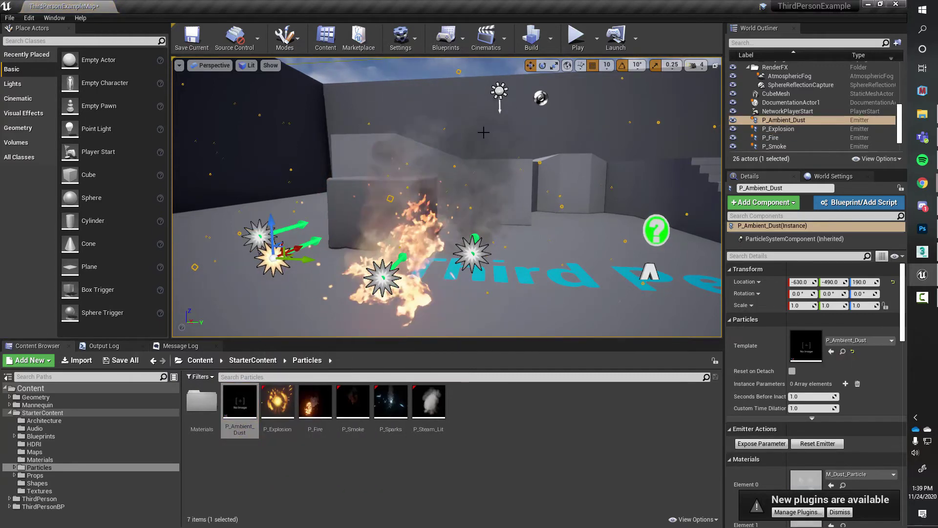
{"action": "key", "text": "Escape"}
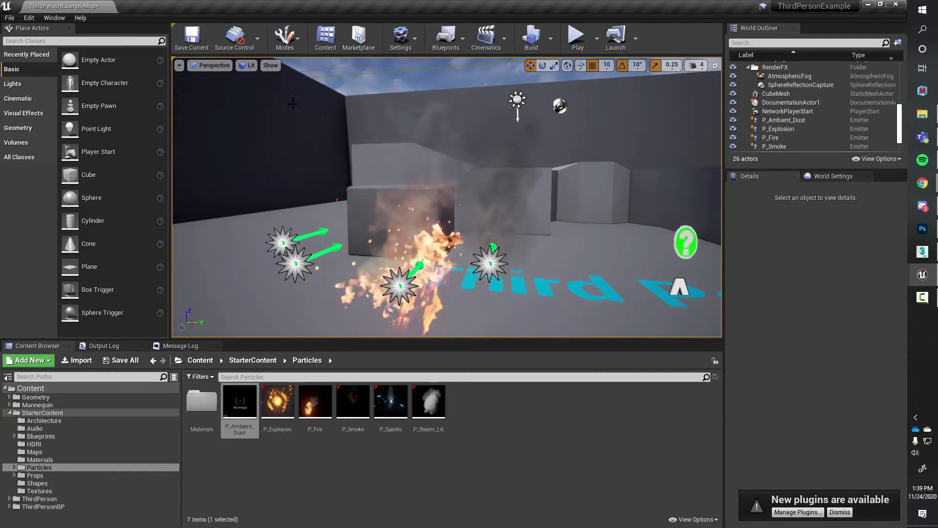
{"action": "left_click", "coordinate": [313, 268]}
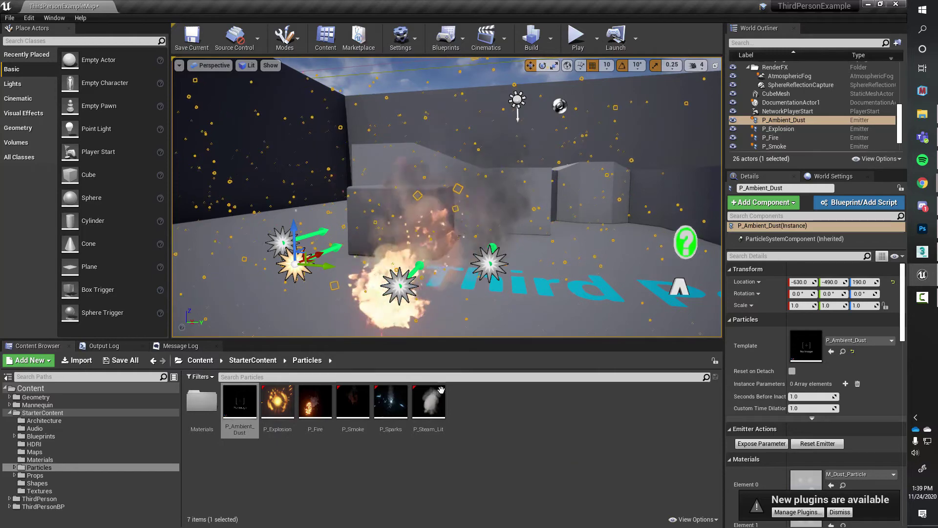
Place P_Sparks beside the smoke, rotated 50° about X, and add P_Steam_Lit near the explosion emitter
{"action": "left_click_drag", "start_coordinate": [391, 401], "coordinate": [524, 278]}
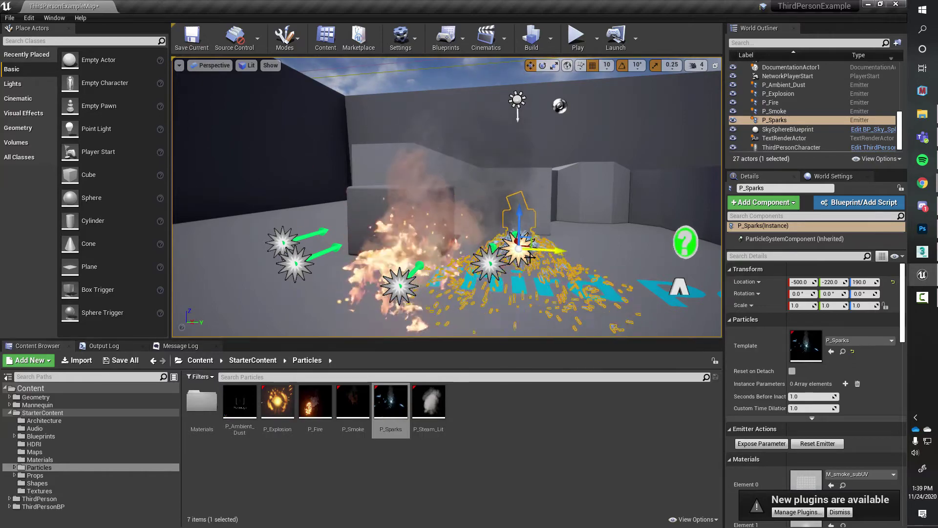
{"action": "key", "text": "e"}
{"action": "left_click_drag", "start_coordinate": [540, 227], "coordinate": [495, 259]}
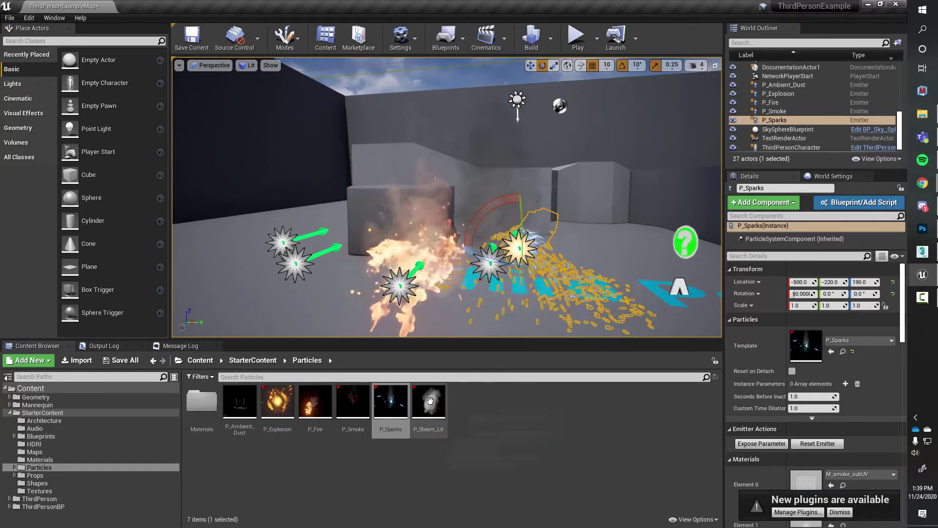
{"action": "left_click_drag", "start_coordinate": [429, 401], "coordinate": [250, 287]}
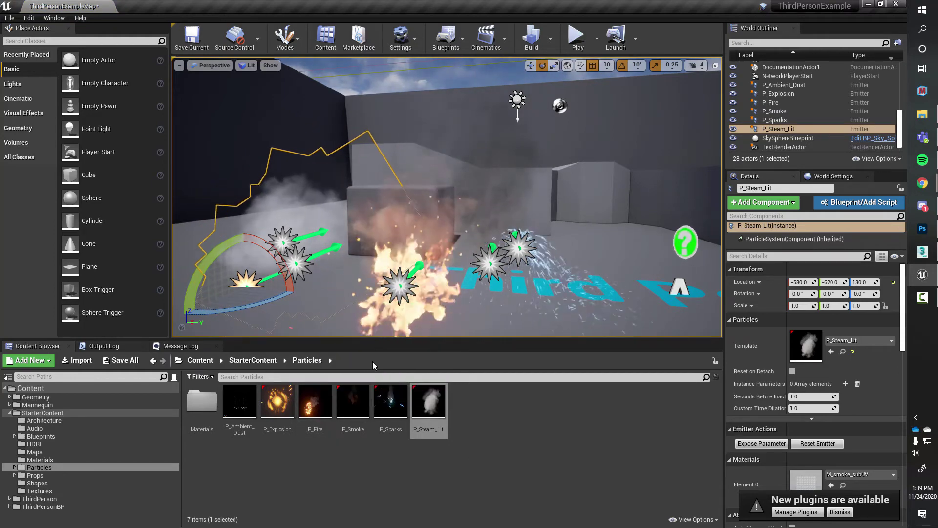
Start migrating P_Fire and P_Steam_Lit with all their dependent materials and textures, leaving the level changes unsaved
{"action": "left_click", "coordinate": [315, 401], "text": "ctrl"}
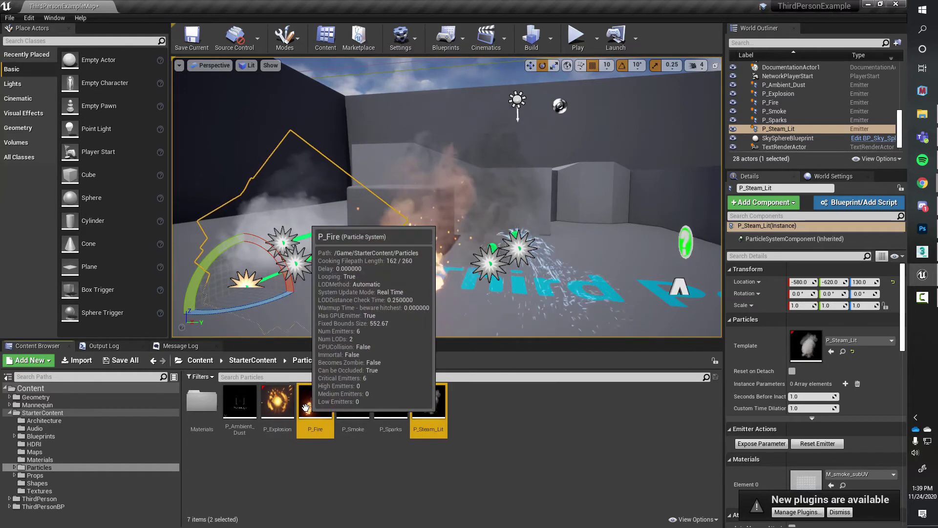
{"action": "right_click", "coordinate": [306, 407]}
{"action": "mouse_move", "coordinate": [364, 243]}
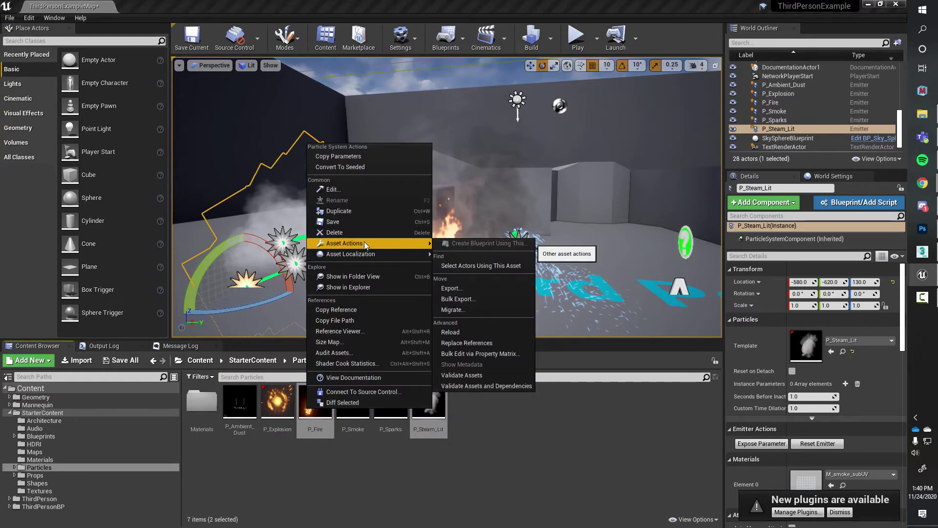
{"action": "left_click", "coordinate": [511, 308]}
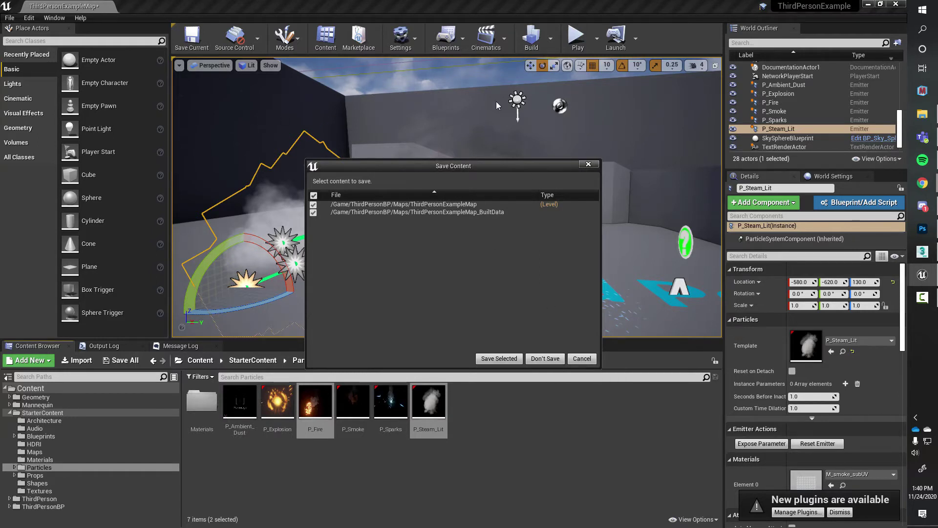
{"action": "left_click", "coordinate": [546, 359]}
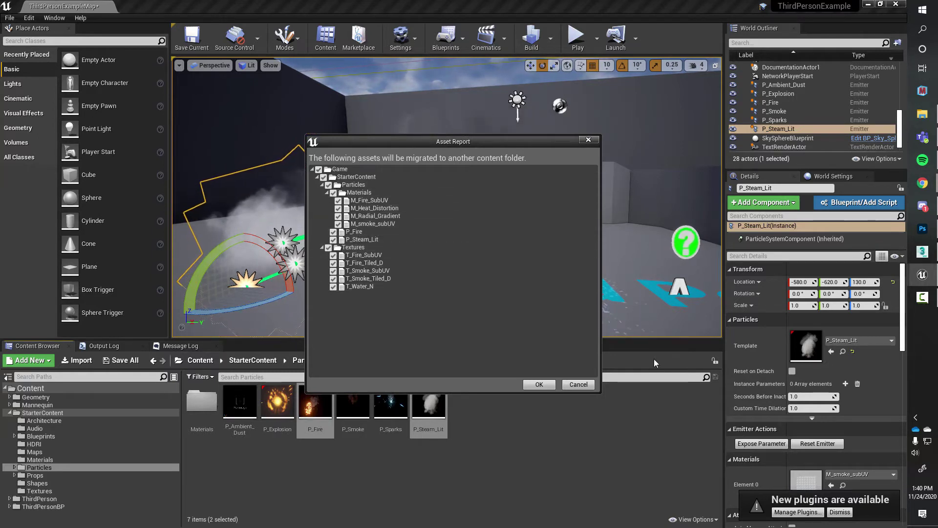
{"action": "left_click", "coordinate": [538, 385]}
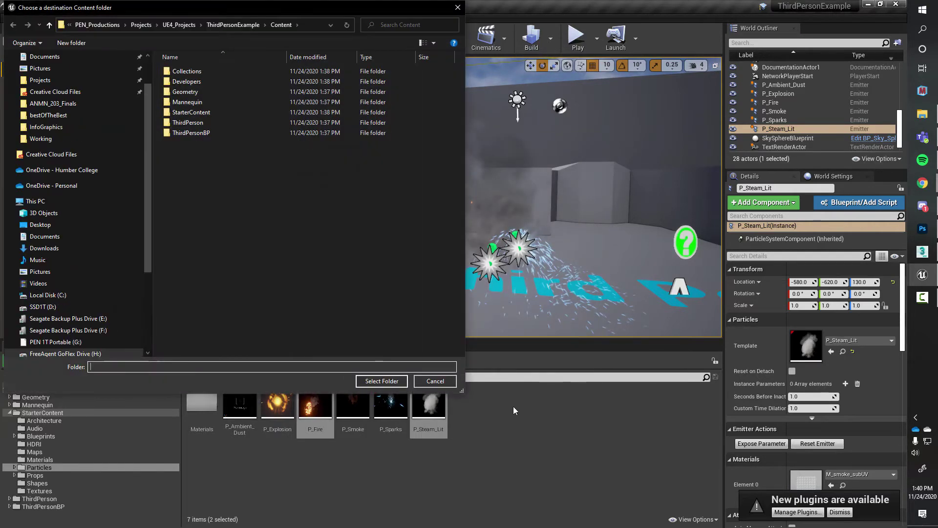
Choose the Content folder of IslandRacing 4.25 - 01, inside IslandRacing_Proj, as the migration destination
{"action": "left_click", "coordinate": [179, 25]}
{"action": "double_click", "coordinate": [166, 81]}
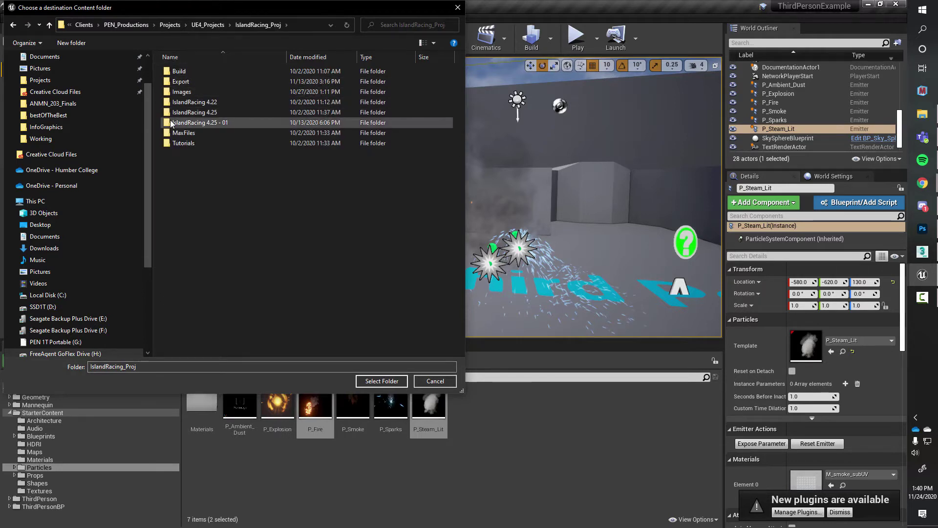
{"action": "double_click", "coordinate": [196, 122]}
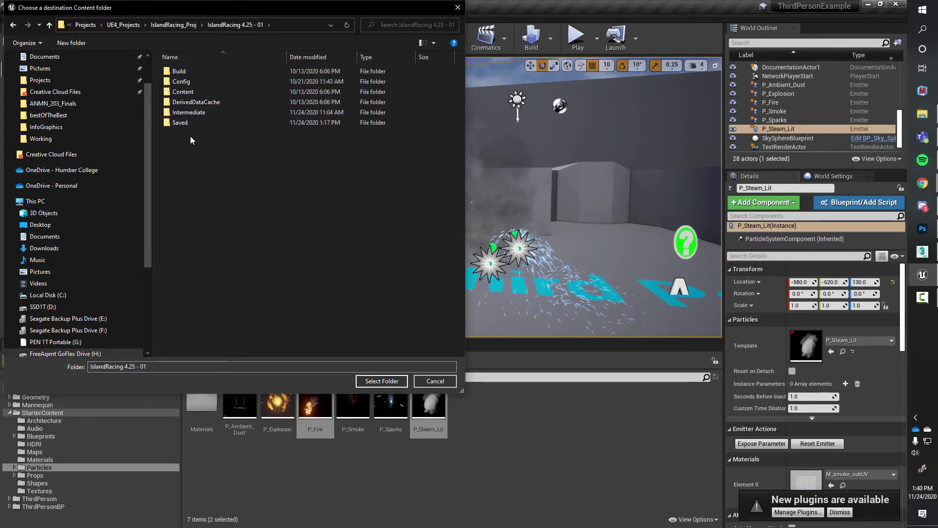
{"action": "double_click", "coordinate": [169, 92]}
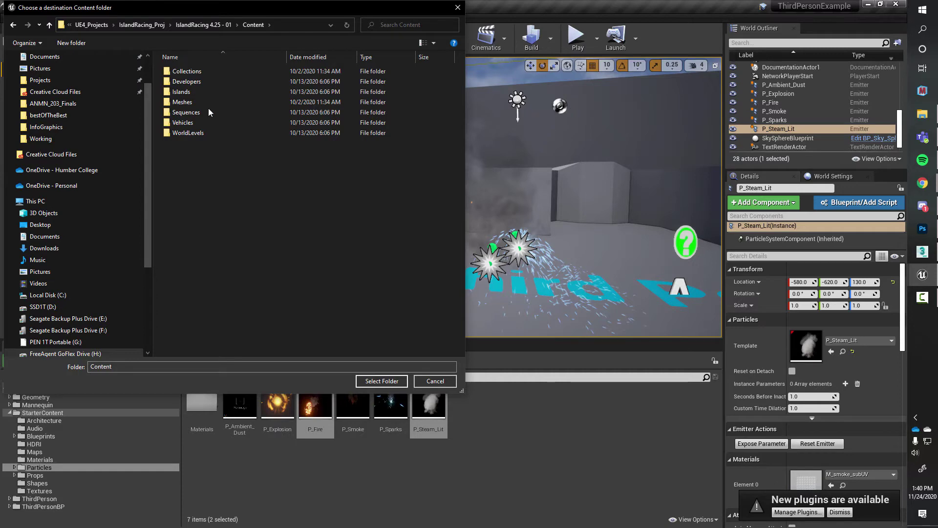
{"action": "left_click", "coordinate": [382, 381]}
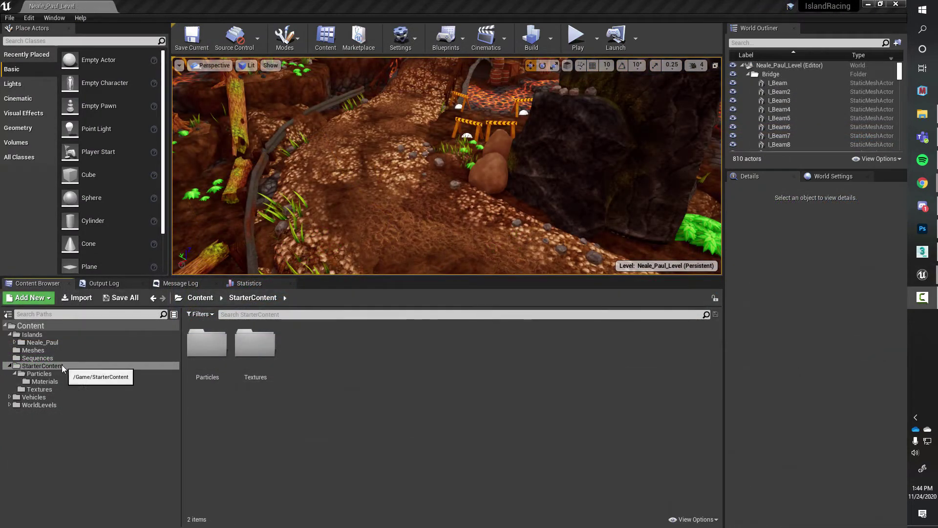
In the IslandRacing project, check the migrated particle materials and place P_Fire on the dirt path
{"action": "left_click", "coordinate": [41, 382]}
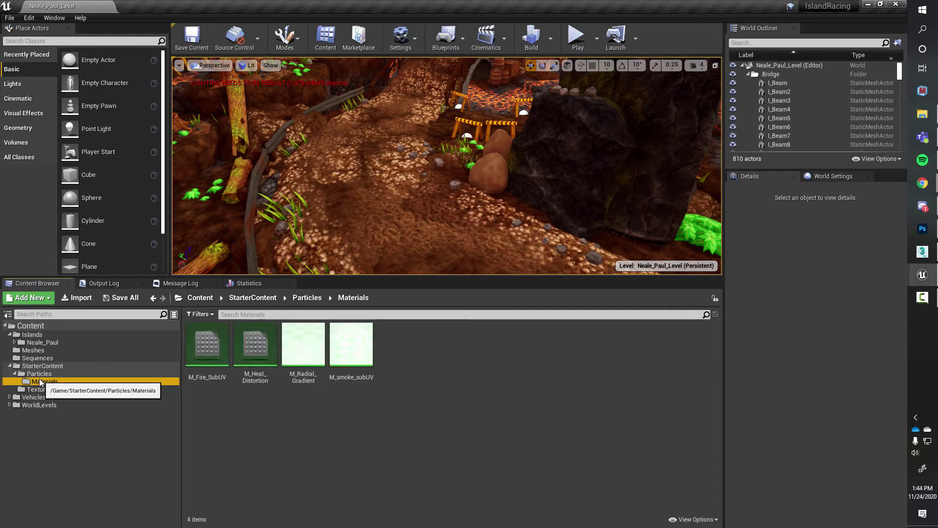
{"action": "left_click", "coordinate": [39, 374]}
{"action": "left_click_drag", "start_coordinate": [255, 360], "coordinate": [376, 195]}
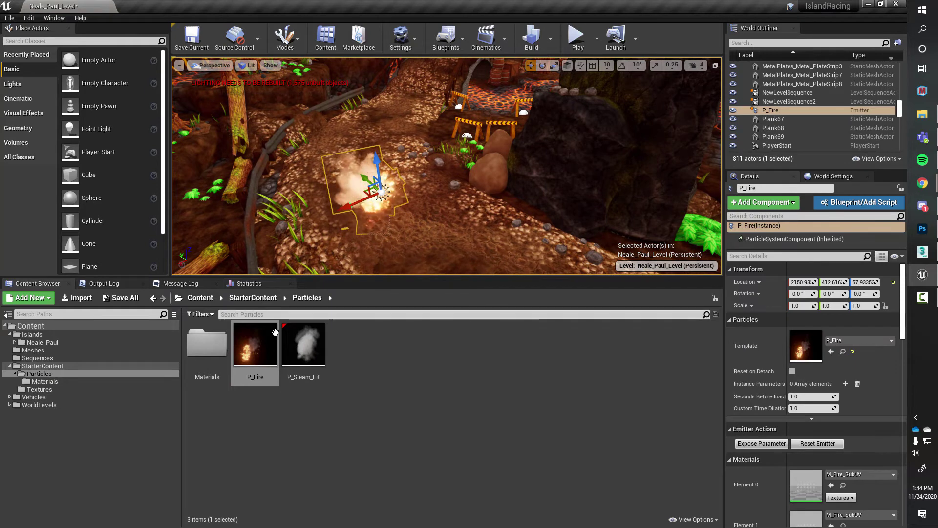
Try P_Steam_Lit beside the fire on the dirt path, and delete both particle emitters from the level
{"action": "left_click_drag", "start_coordinate": [303, 345], "coordinate": [452, 208]}
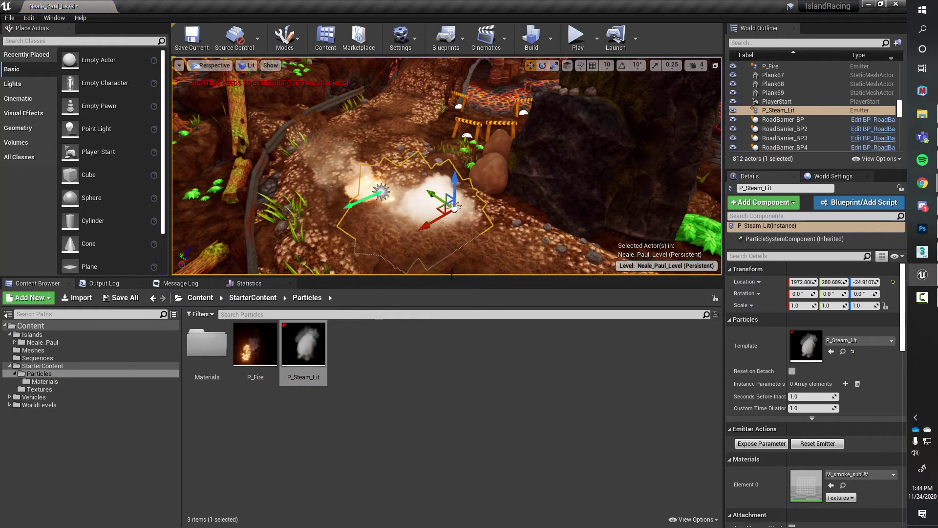
{"action": "key", "text": "Delete"}
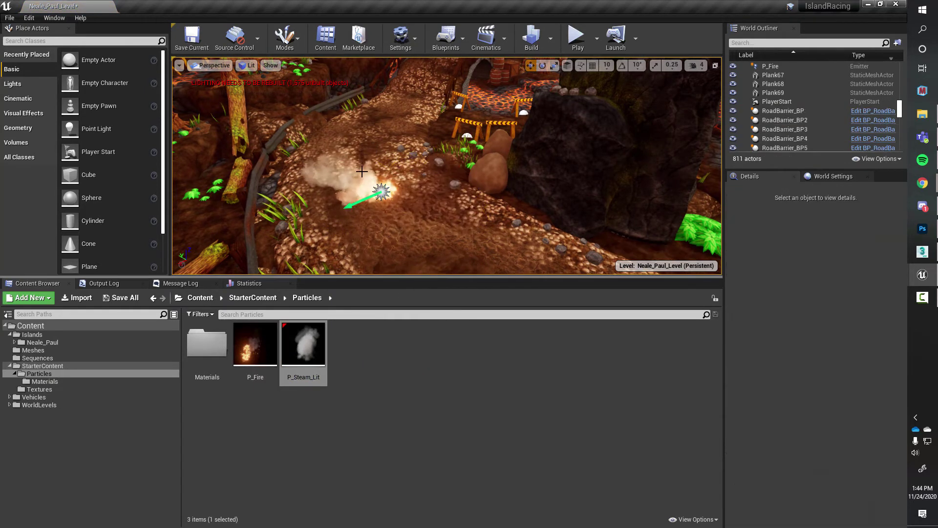
{"action": "left_click", "coordinate": [379, 190]}
{"action": "key", "text": "Delete"}
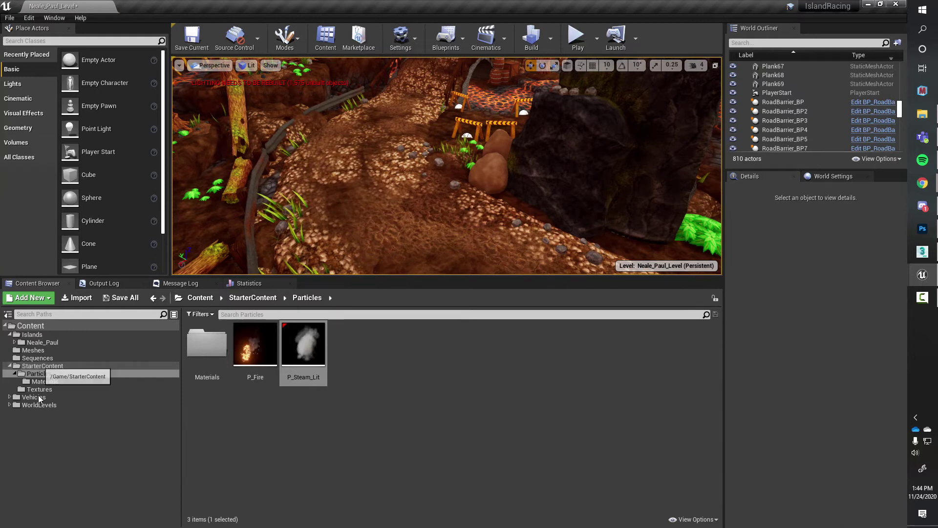
Move the Particles folder from StarterContent into the Assets folder of the island's own directory under Islands
{"action": "left_click", "coordinate": [14, 342]}
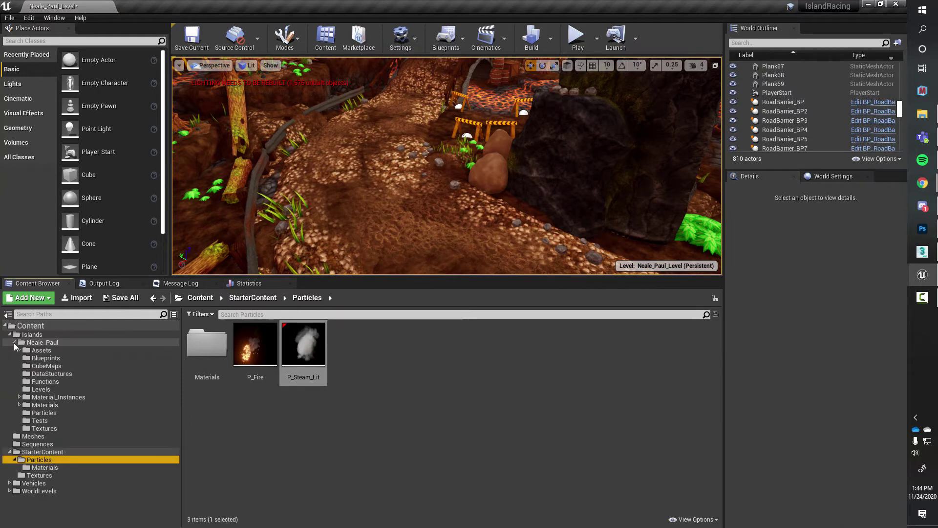
{"action": "left_click", "coordinate": [20, 350]}
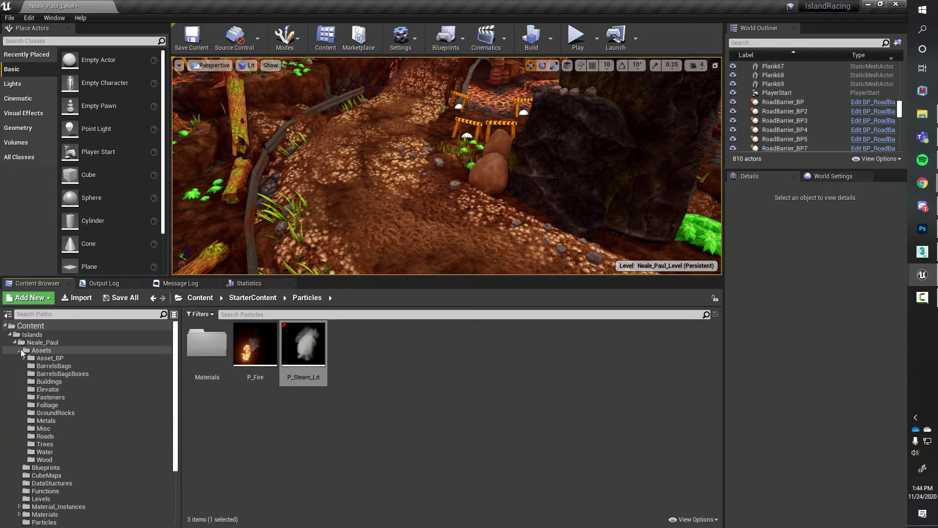
{"action": "scroll", "coordinate": [74, 372], "scroll_direction": "down", "scroll_amount": 2}
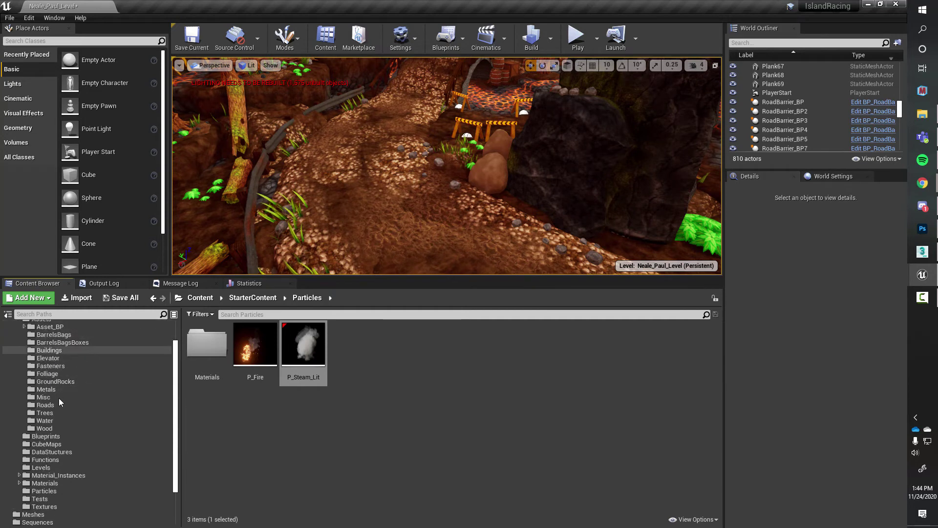
{"action": "scroll", "coordinate": [52, 425], "scroll_direction": "up", "scroll_amount": 1}
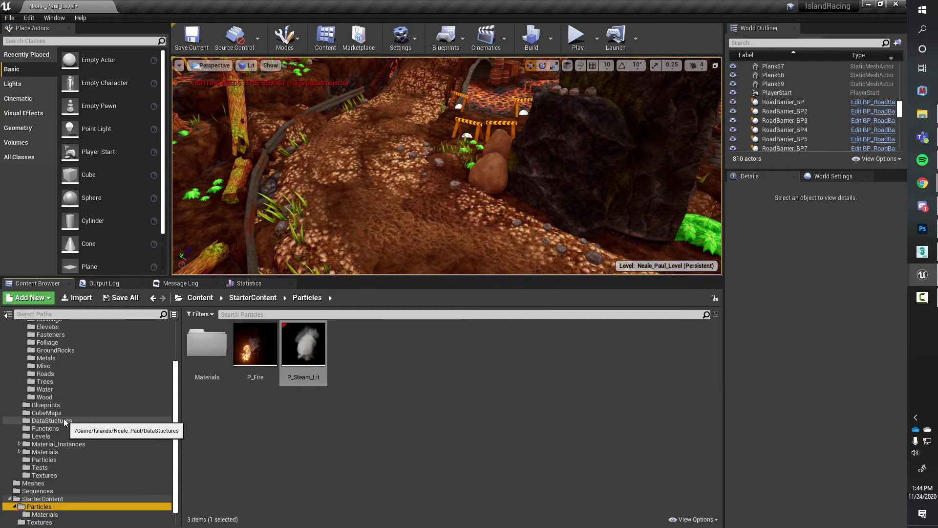
{"action": "scroll", "coordinate": [68, 430], "scroll_direction": "down", "scroll_amount": 4}
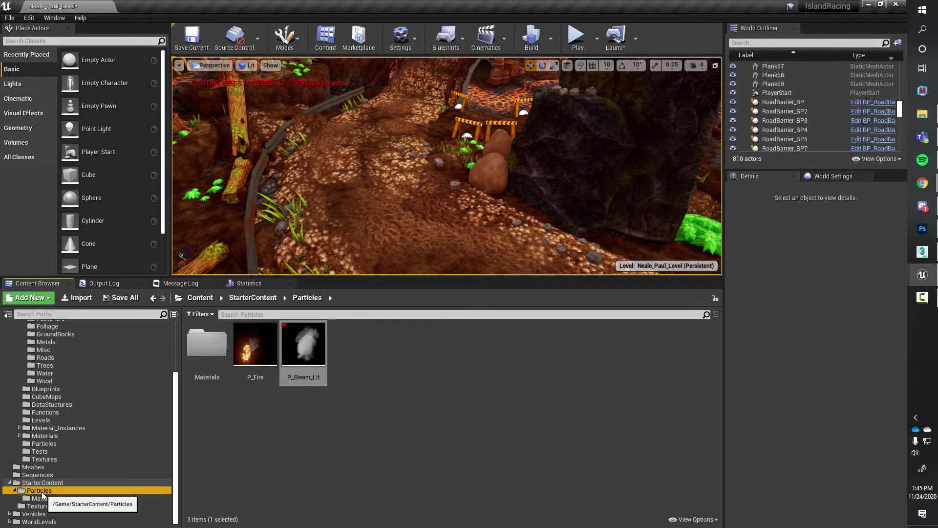
{"action": "scroll", "coordinate": [42, 495], "scroll_direction": "up", "scroll_amount": 1}
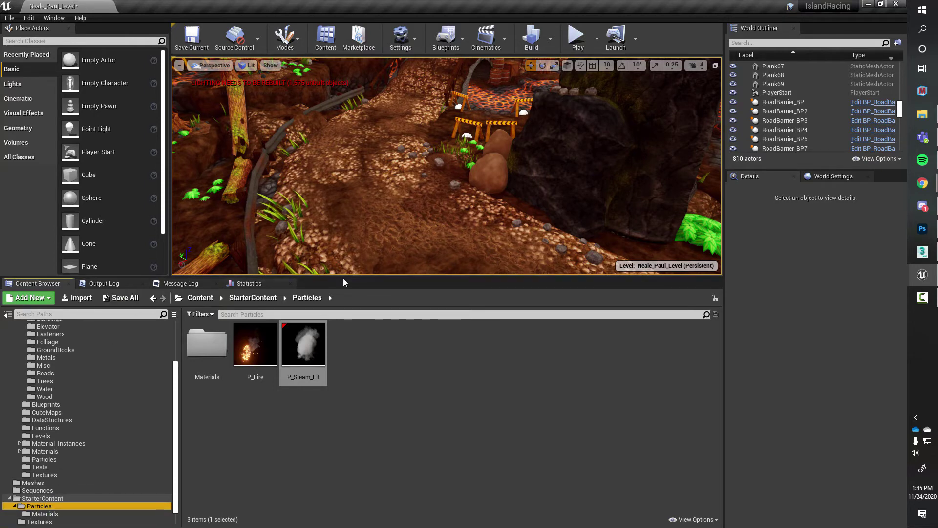
{"action": "left_click_drag", "start_coordinate": [343, 278], "coordinate": [337, 165]}
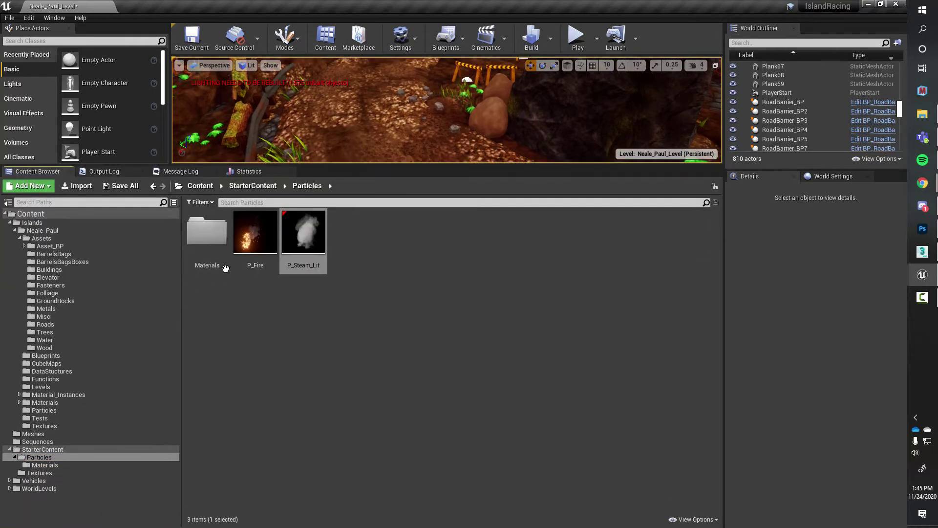
{"action": "left_click_drag", "start_coordinate": [42, 456], "coordinate": [45, 239]}
{"action": "left_click", "coordinate": [87, 255]}
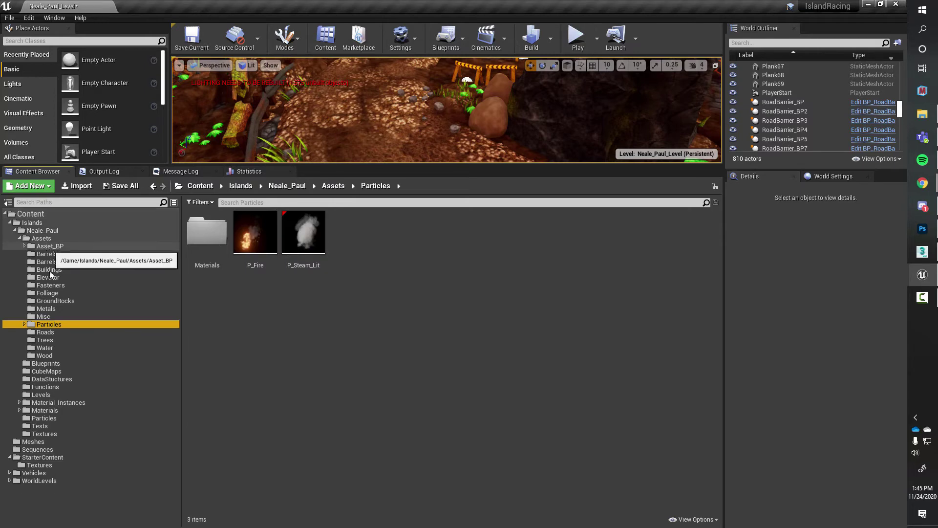
Move the Materials subfolder of Particles into the island's main Materials folder and rename it ParticleMaterials
{"action": "left_click", "coordinate": [24, 324]}
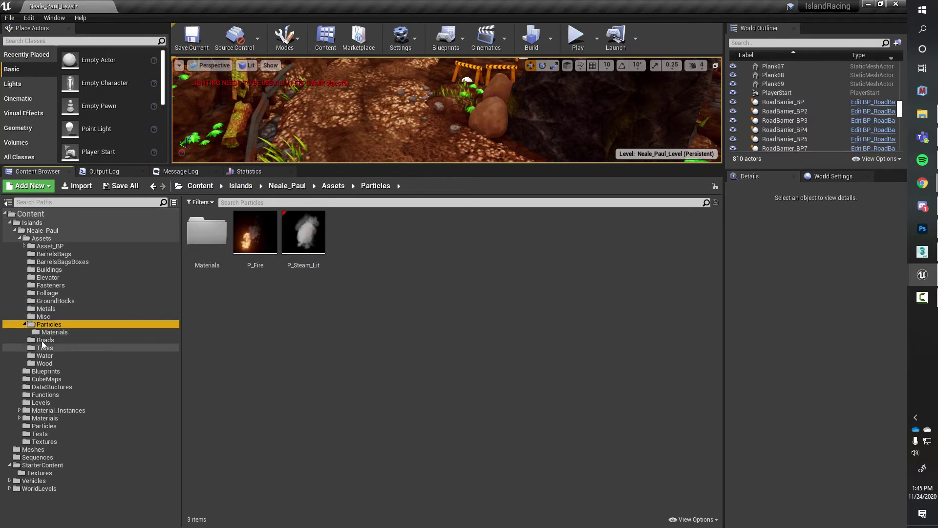
{"action": "left_click_drag", "start_coordinate": [48, 334], "coordinate": [56, 418]}
{"action": "left_click", "coordinate": [87, 436]}
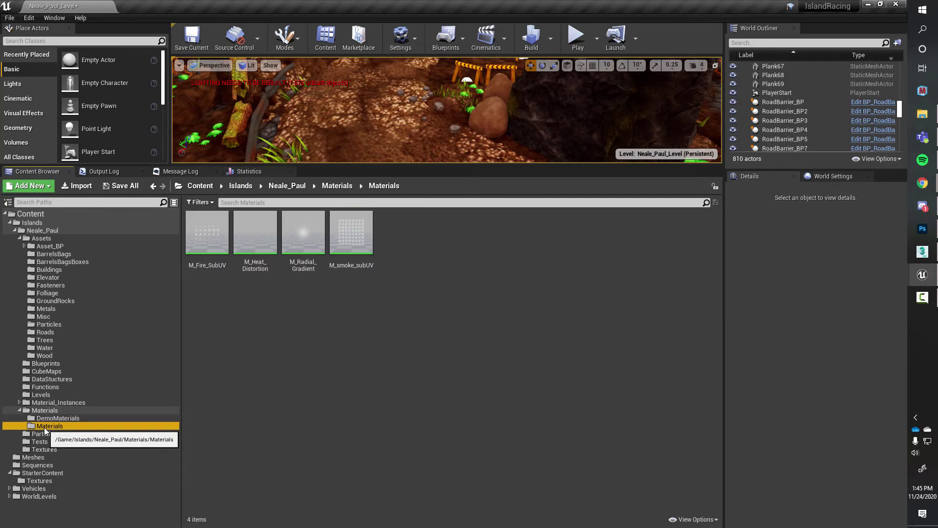
{"action": "left_click", "coordinate": [45, 428]}
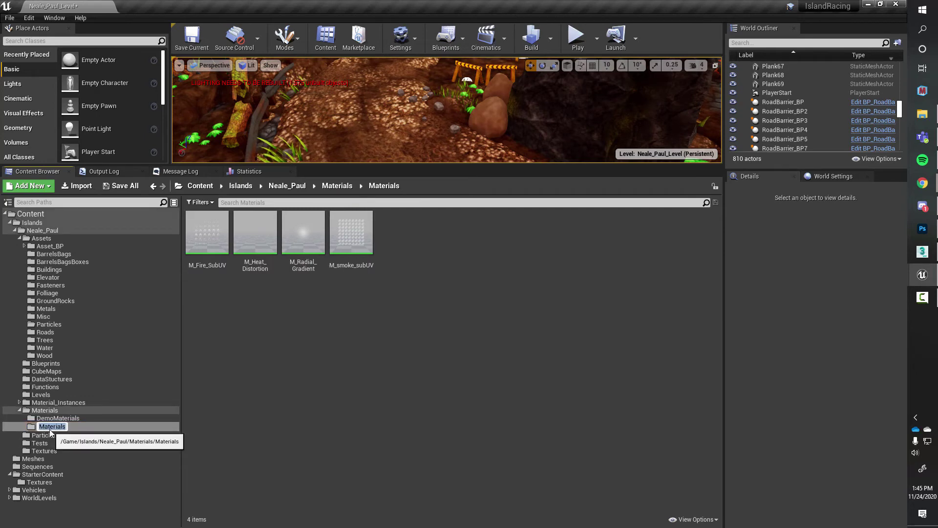
{"action": "type", "text": "Particle"}
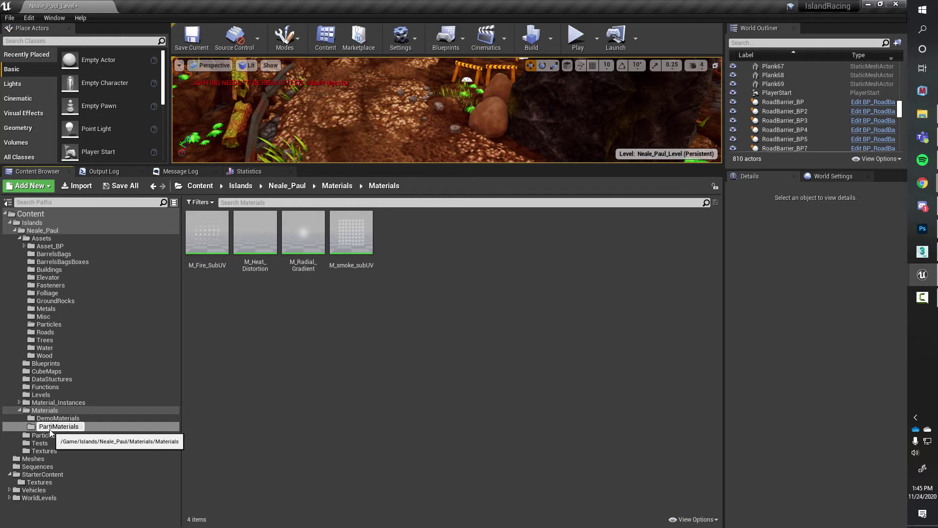
{"action": "key", "text": "Return"}
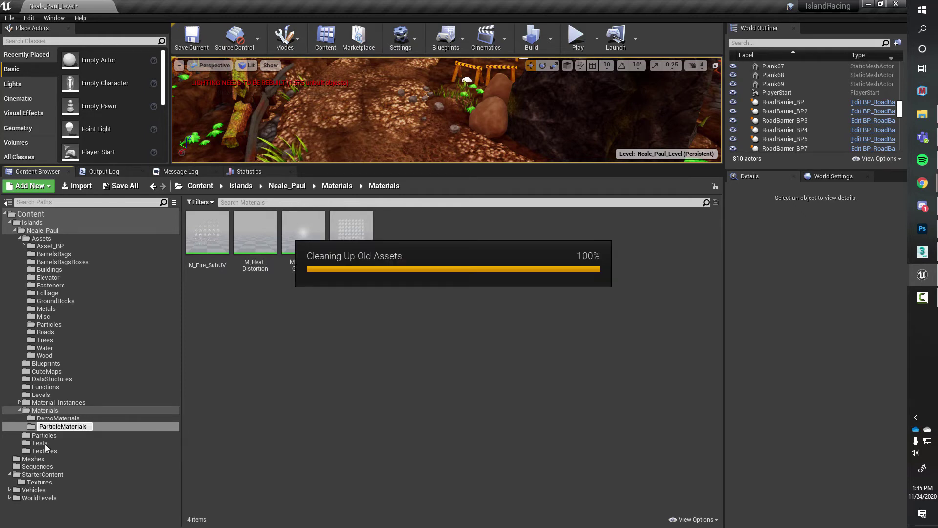
Move StarterContent's Textures folder into the island's own Textures folder and rename it ParticleTextures
{"action": "left_click_drag", "start_coordinate": [23, 479], "coordinate": [48, 449]}
{"action": "left_click", "coordinate": [66, 462]}
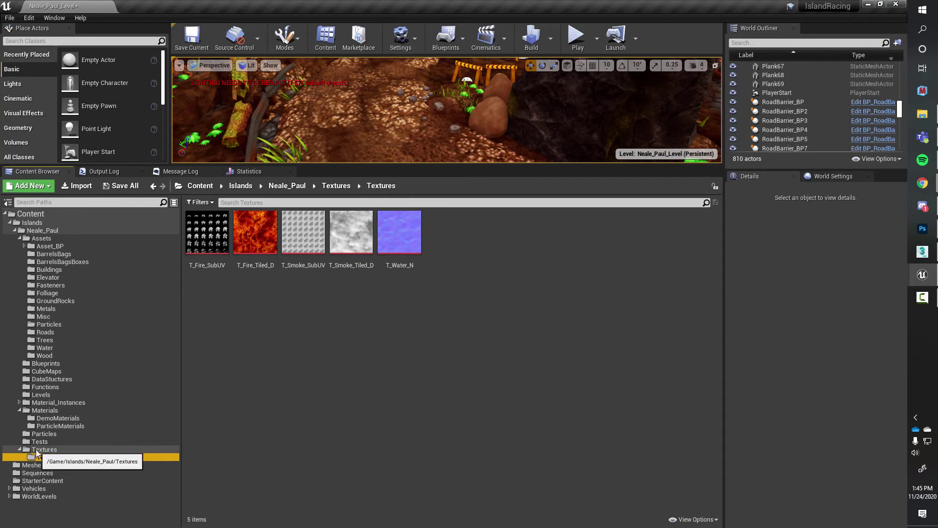
{"action": "key", "text": "F2"}
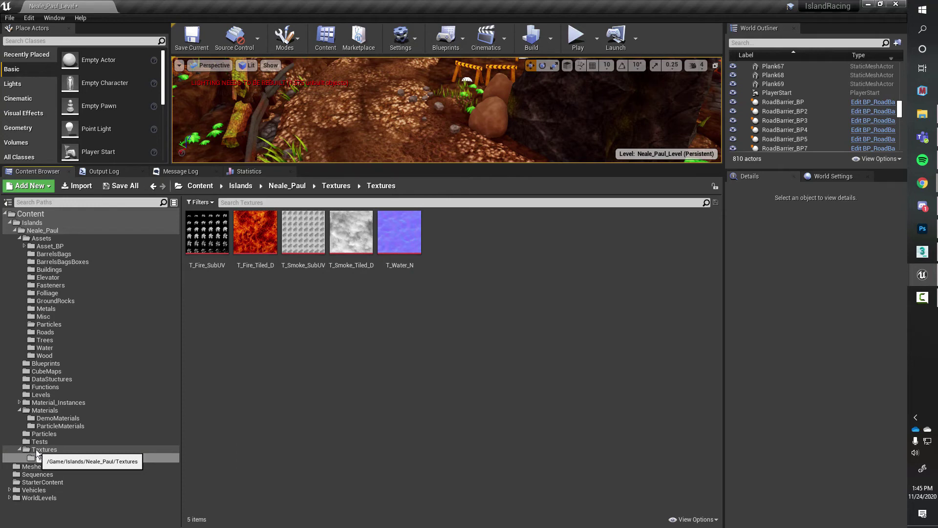
{"action": "key", "text": "Return"}
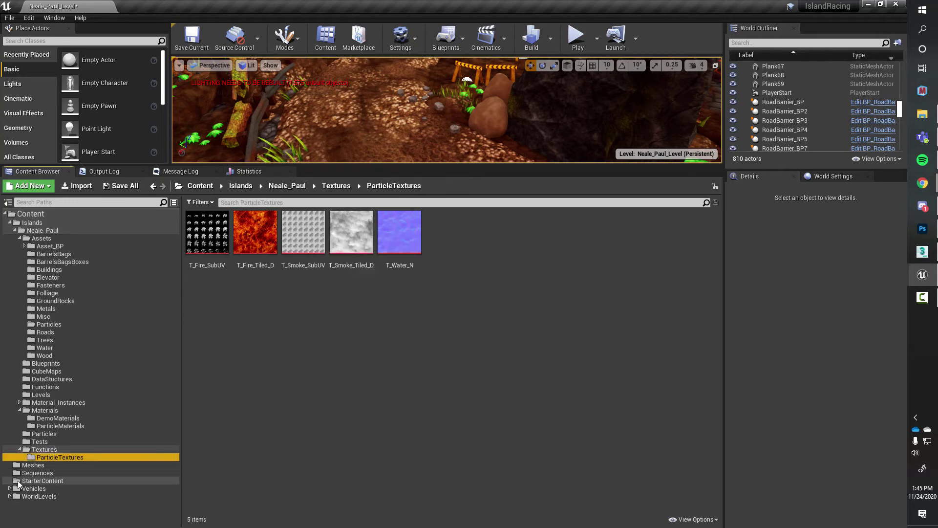
Delete the emptied StarterContent folder from the project's content
{"action": "left_click", "coordinate": [17, 480]}
{"action": "key", "text": "Delete"}
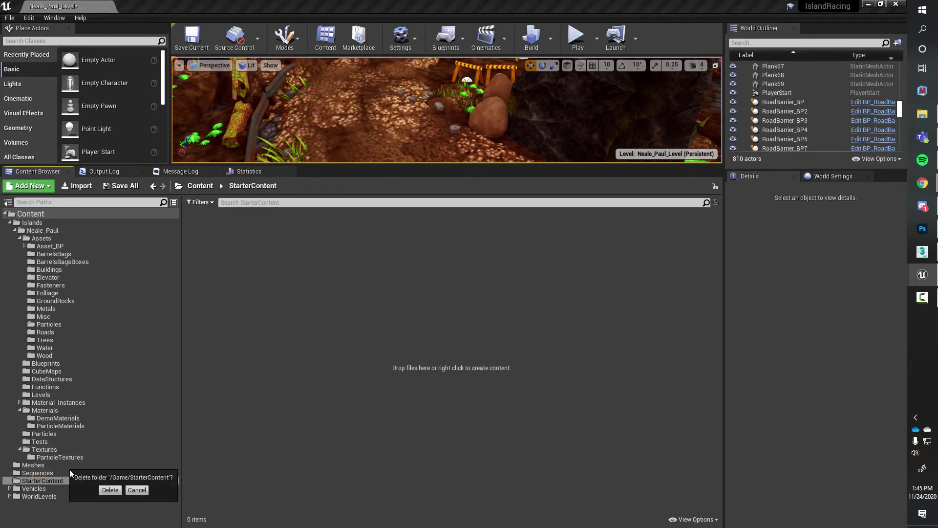
{"action": "left_click", "coordinate": [111, 490]}
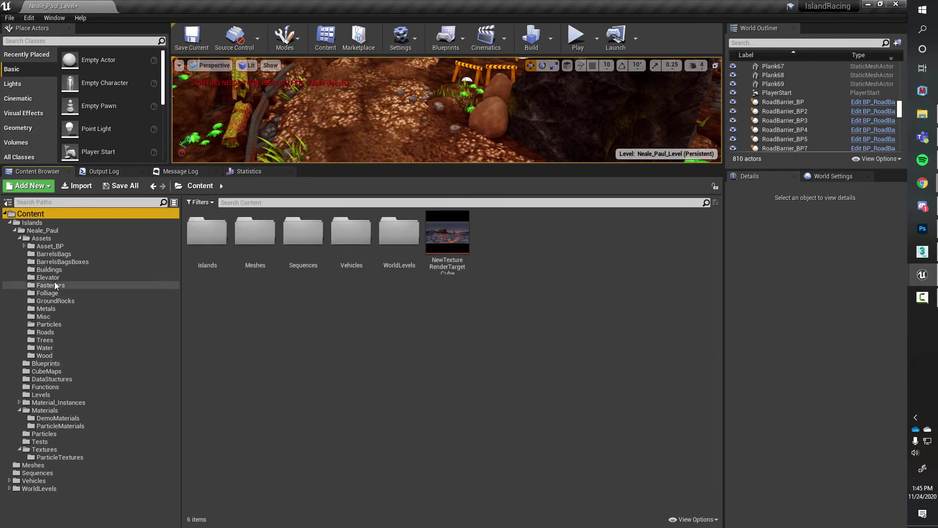
Open the Particles folder inside the island's Assets folder and enlarge the level viewport
{"action": "left_click", "coordinate": [49, 324]}
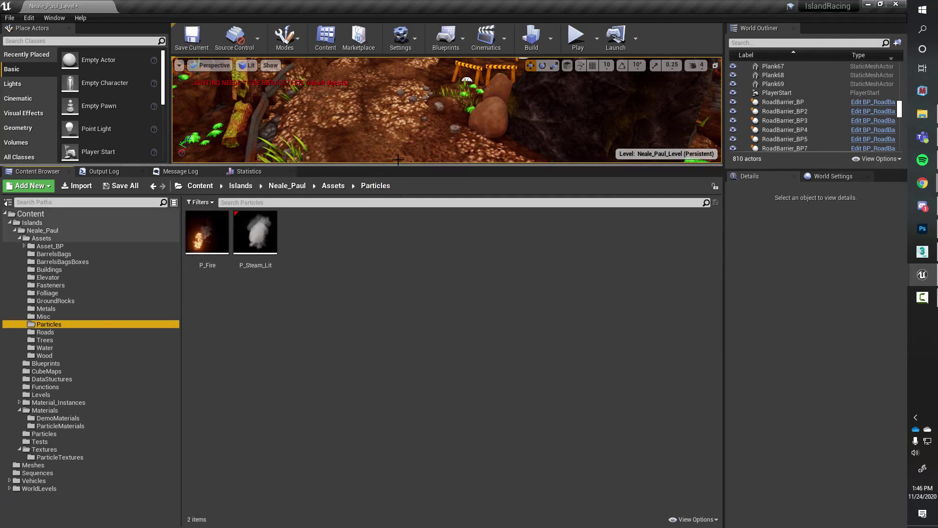
{"action": "left_click_drag", "start_coordinate": [390, 166], "coordinate": [391, 188]}
{"action": "left_click_drag", "start_coordinate": [389, 278], "coordinate": [389, 311]}
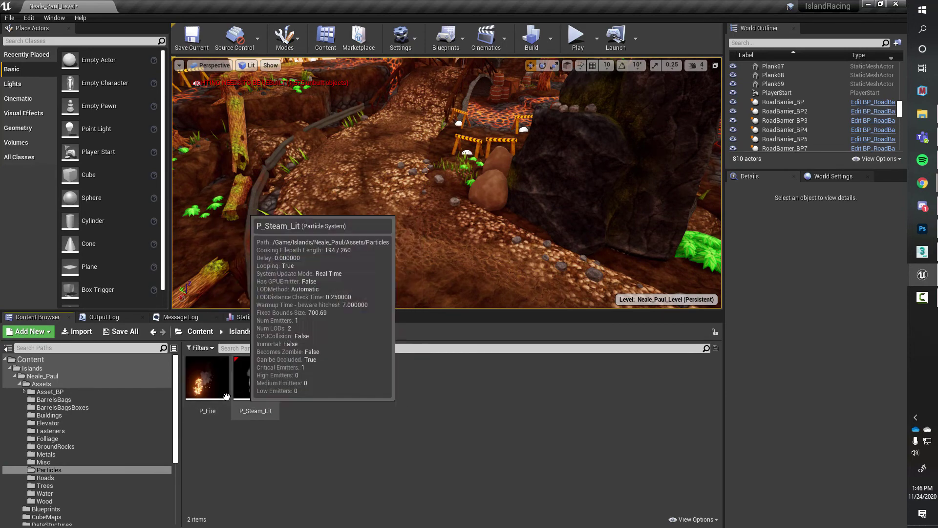
{"action": "left_click_drag", "start_coordinate": [367, 310], "coordinate": [366, 350]}
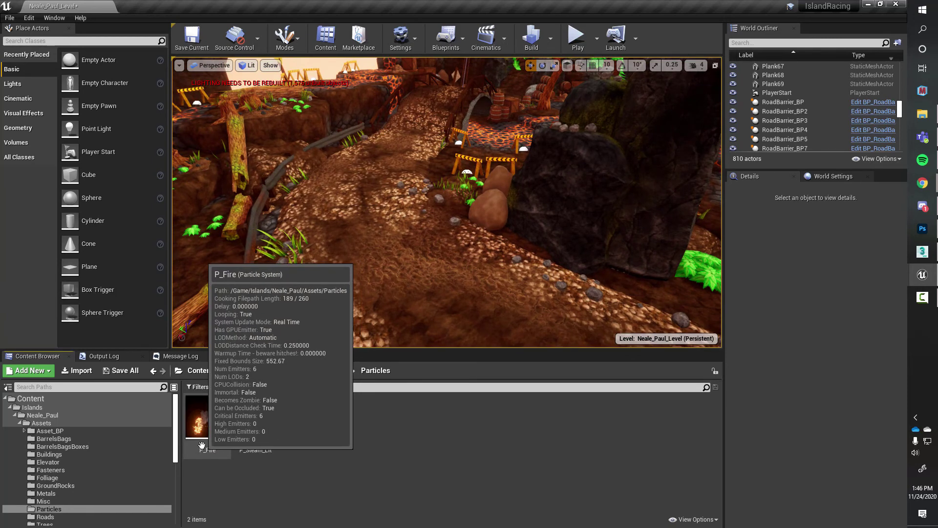
Try P_Fire and P_Steam_Lit from the relocated folder on the dirt path, and delete both emitters
{"action": "left_click_drag", "start_coordinate": [206, 420], "coordinate": [393, 272]}
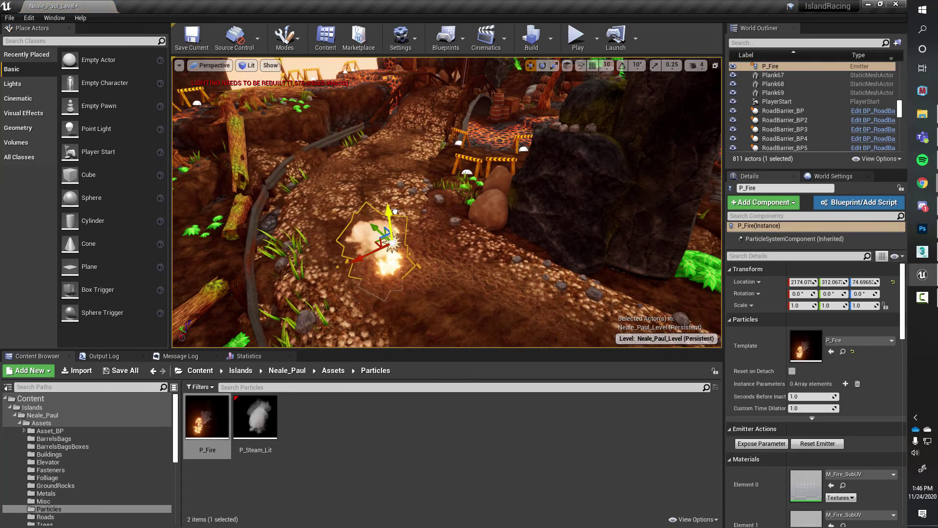
{"action": "left_click_drag", "start_coordinate": [255, 418], "coordinate": [450, 208]}
{"action": "key", "text": "w"}
{"action": "right_click_drag", "start_coordinate": [450, 209], "coordinate": [515, 279]}
{"action": "key", "text": "s"}
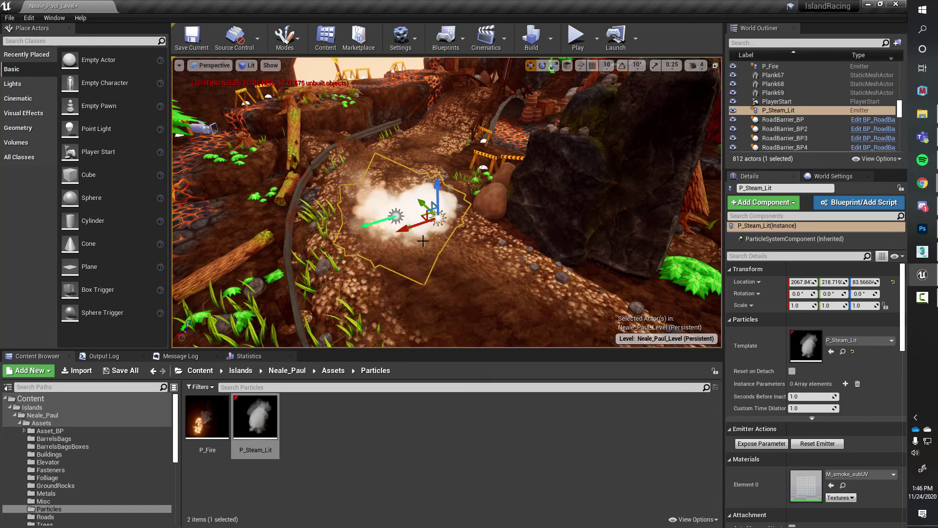
{"action": "key", "text": "Delete"}
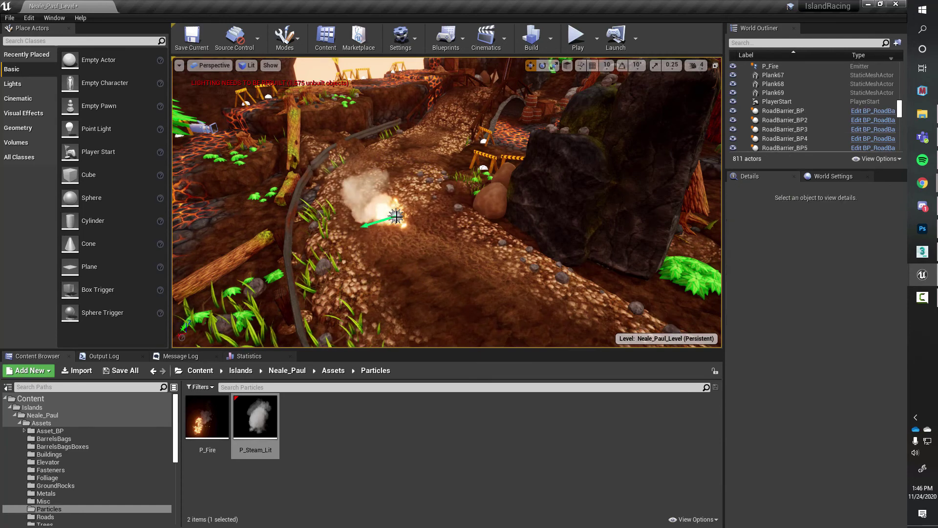
{"action": "left_click", "coordinate": [396, 216]}
{"action": "right_click_drag", "start_coordinate": [463, 264], "coordinate": [430, 247]}
{"action": "key", "text": "Delete"}
Place P_Steam_Lit at the edge of the pale green pool in the lava area, moving it to about X -890.8, Z 5.8
{"action": "left_click_drag", "start_coordinate": [252, 420], "coordinate": [462, 221]}
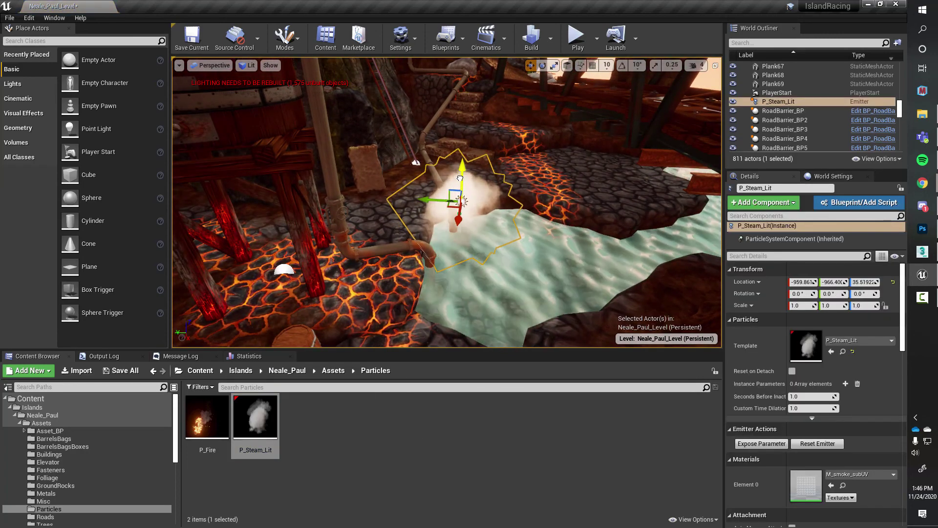
{"action": "right_click_drag", "start_coordinate": [459, 178], "coordinate": [438, 161]}
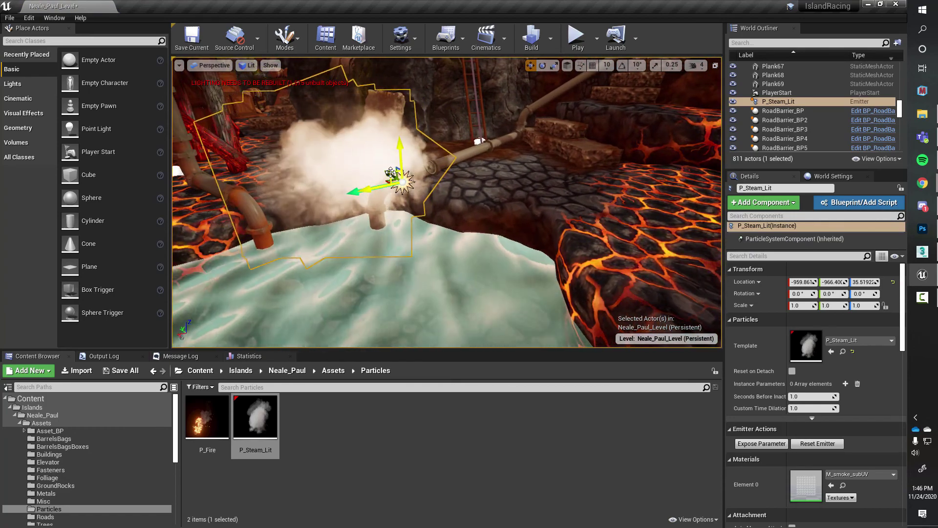
{"action": "mouse_move", "coordinate": [359, 194]}
{"action": "right_mouse_down"}
{"action": "mouse_move", "coordinate": [371, 198]}
{"action": "mouse_move", "coordinate": [353, 191]}
{"action": "right_mouse_up"}
{"action": "right_click_drag", "start_coordinate": [488, 271], "coordinate": [487, 270]}
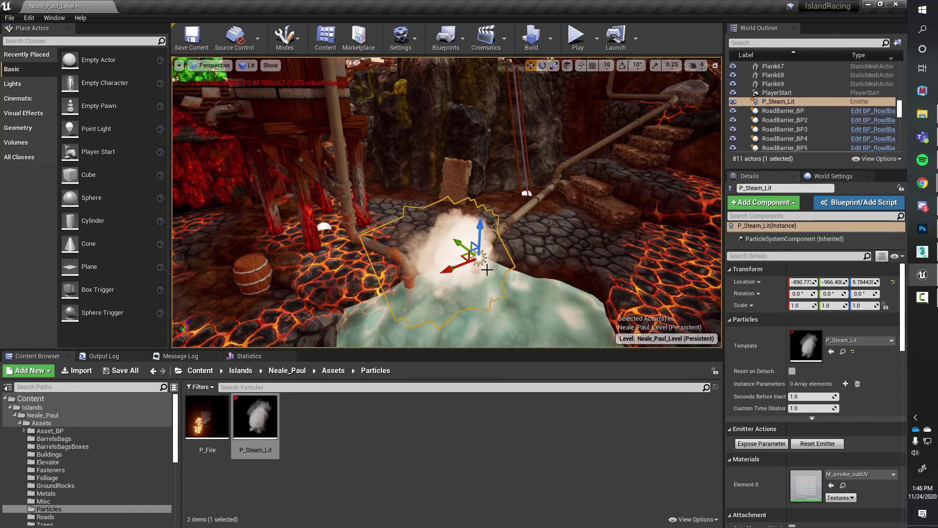